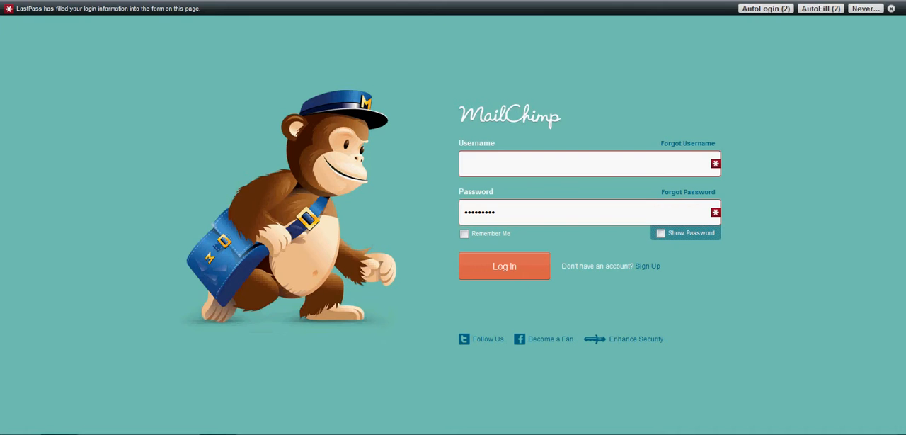
# - Log in automatically with the saved Bizclass credentials and look over the dashboard
pyautogui.click(765, 8)
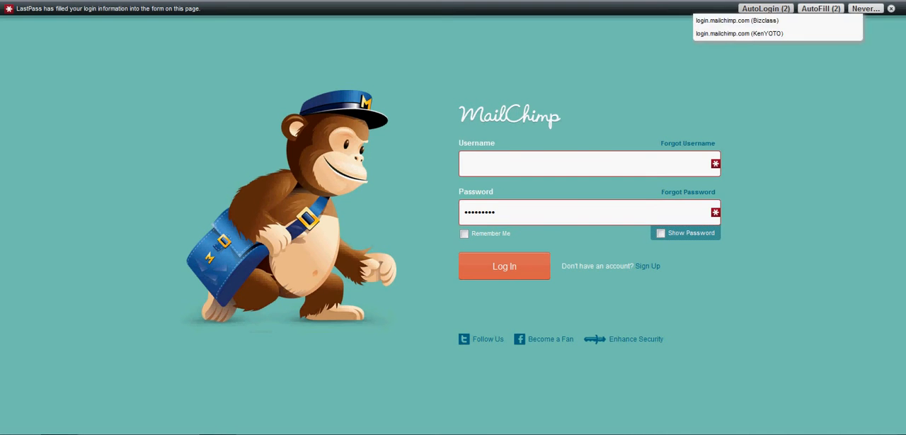
pyautogui.click(752, 21)
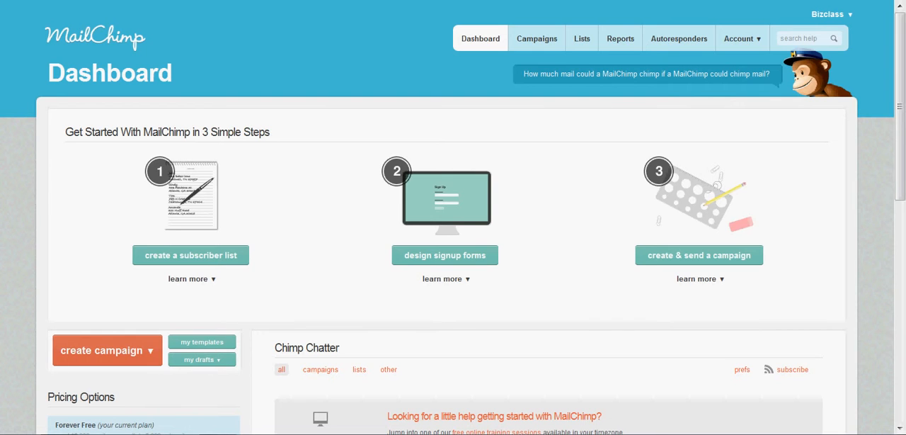
pyautogui.scroll(-1, 453, 217)
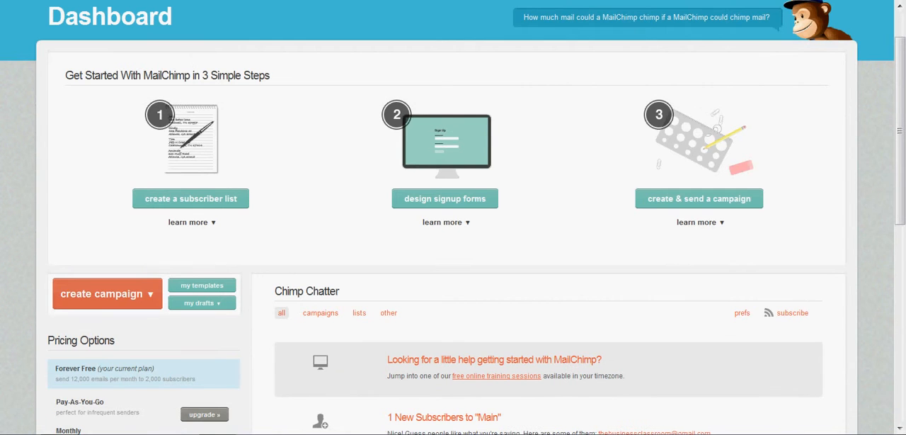
pyautogui.scroll(1, 453, 217)
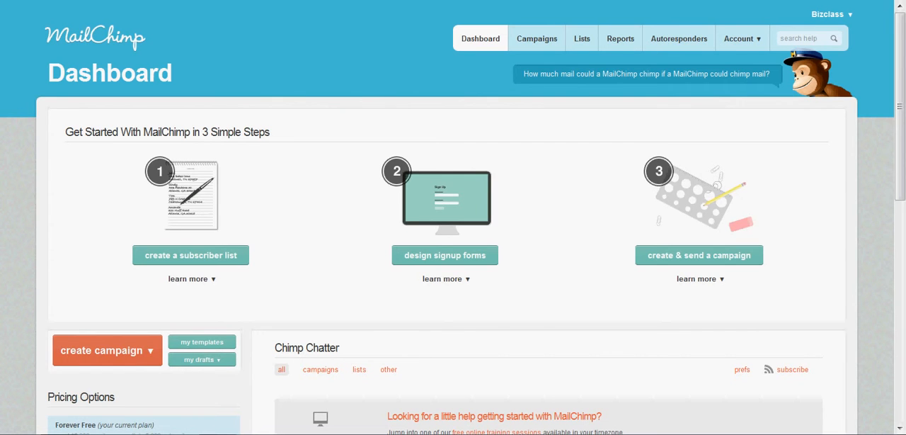
# - Create a regular ol' campaign for the segment of The Business Classroom Mailing List where First Name is the intended recipient's first name
pyautogui.moveTo(107, 351)
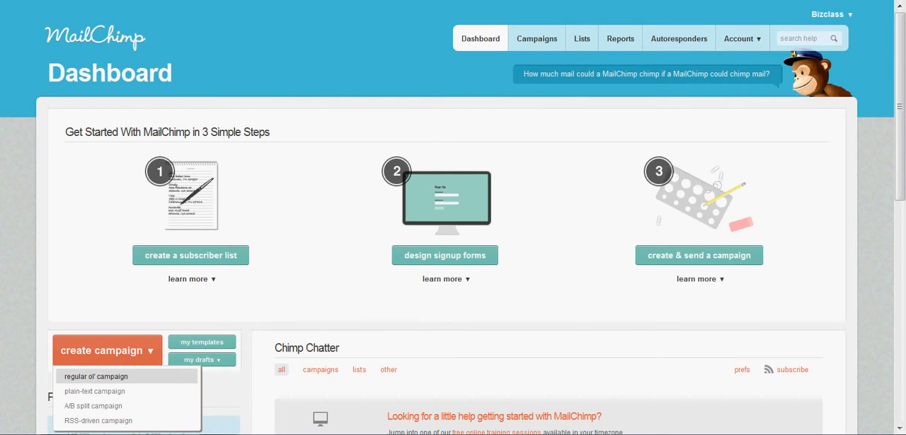
pyautogui.click(95, 376)
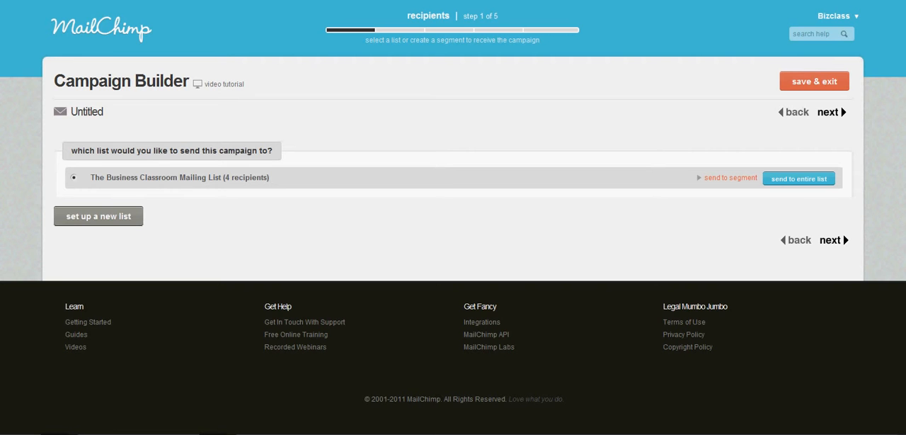
pyautogui.click(731, 178)
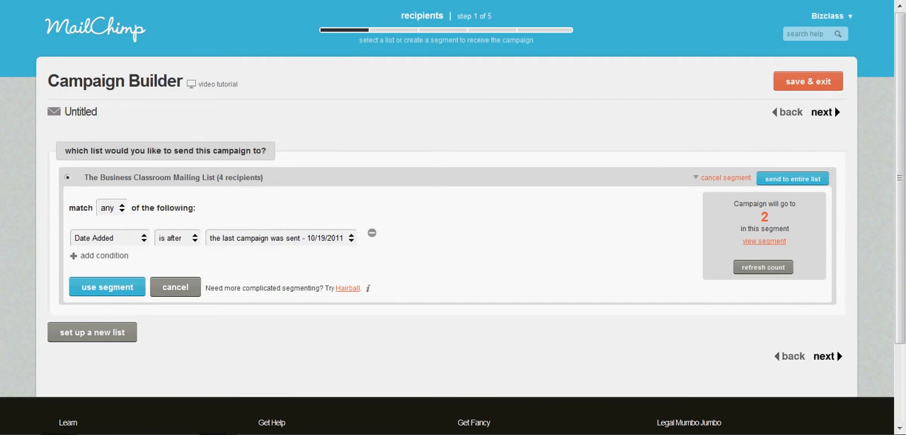
pyautogui.click(111, 238)
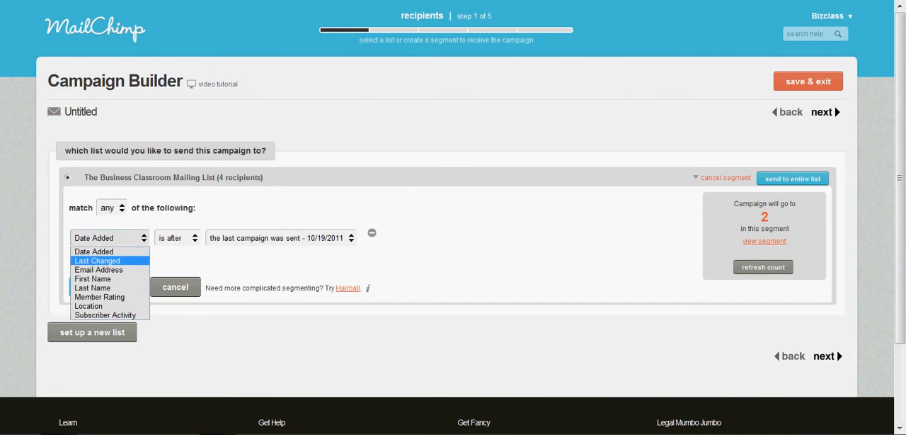
pyautogui.click(96, 279)
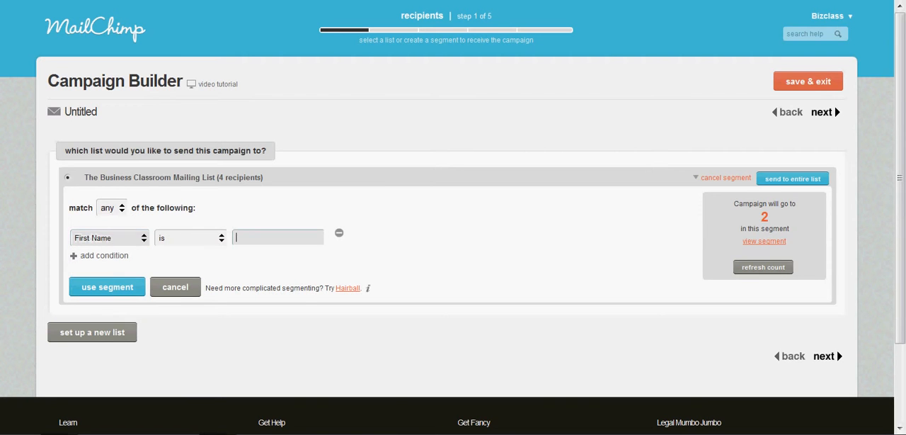
pyautogui.write('Chip')
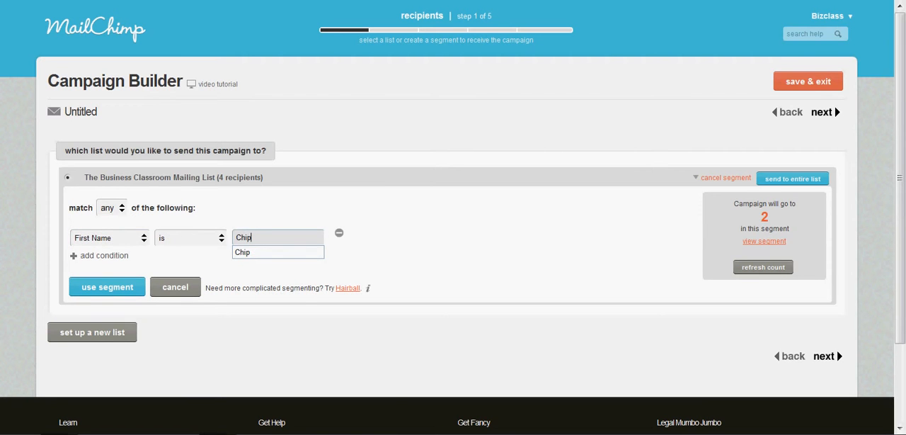
pyautogui.click(383, 257)
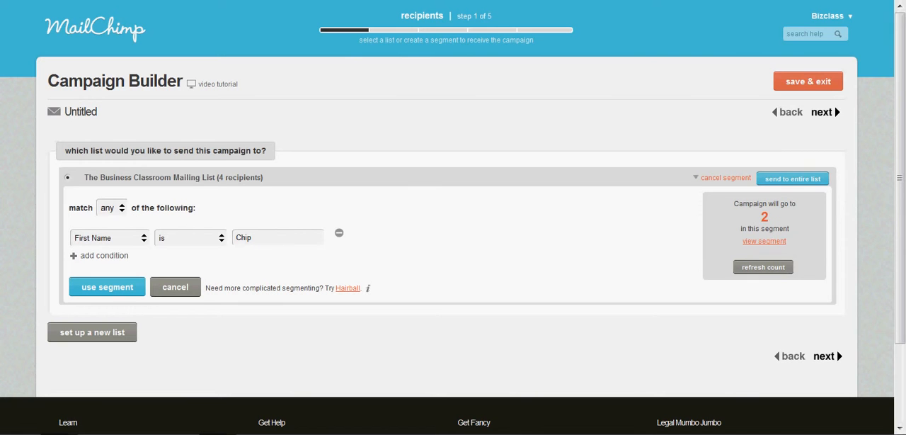
pyautogui.click(106, 286)
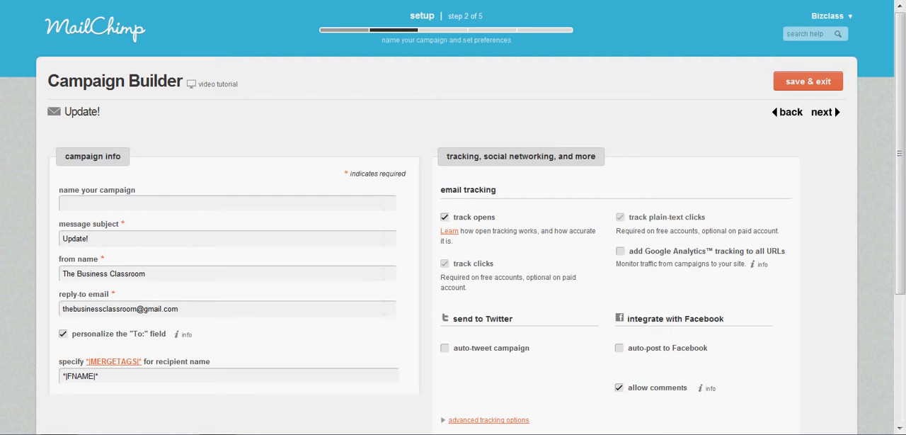
# - Name the campaign Test Run and continue from setup to email creation
pyautogui.click(142, 203)
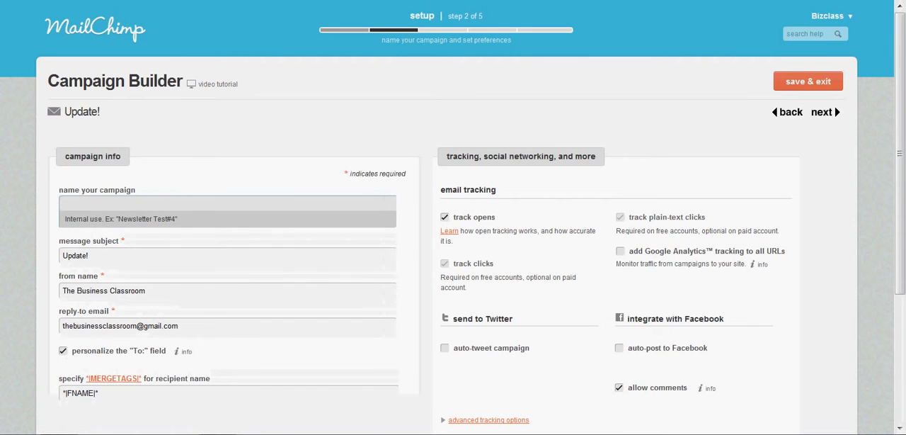
pyautogui.write('Te')
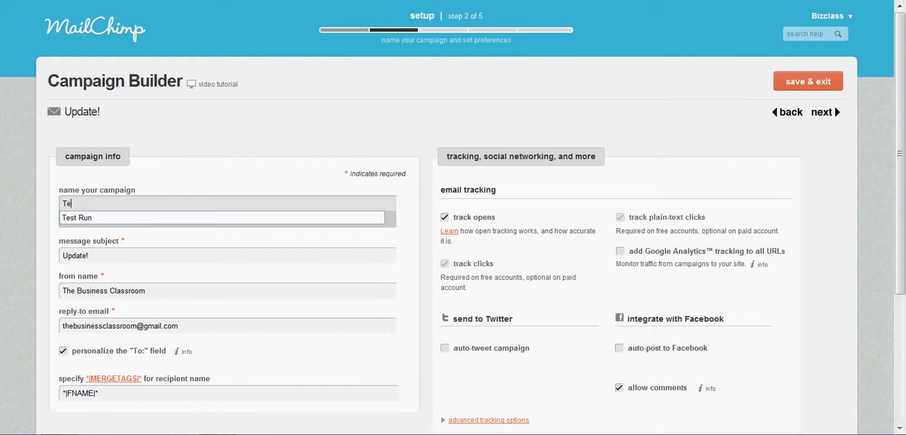
pyautogui.press('Down')
pyautogui.press('Return')
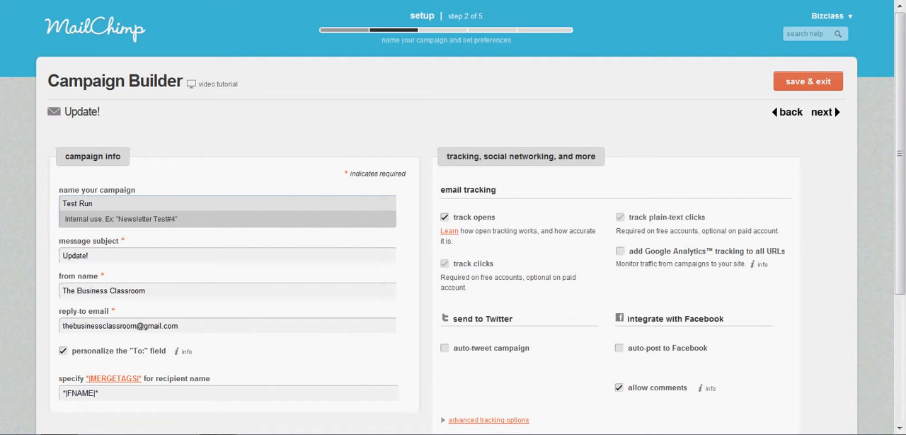
pyautogui.scroll(-2, 453, 217)
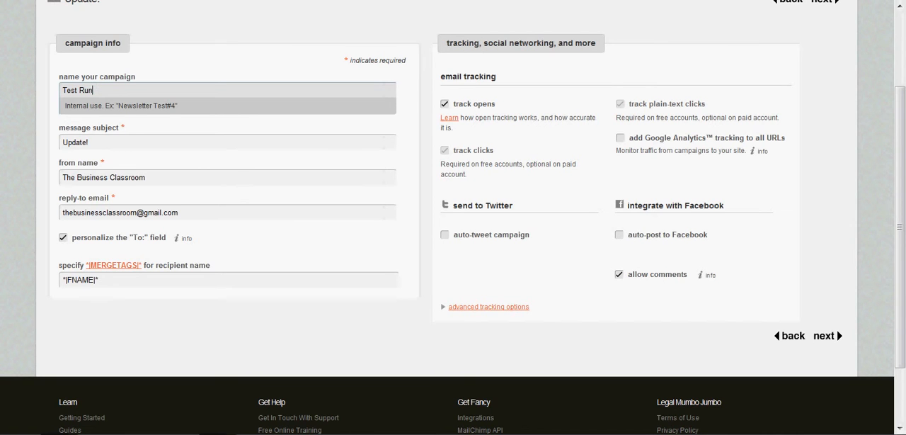
pyautogui.click(445, 235)
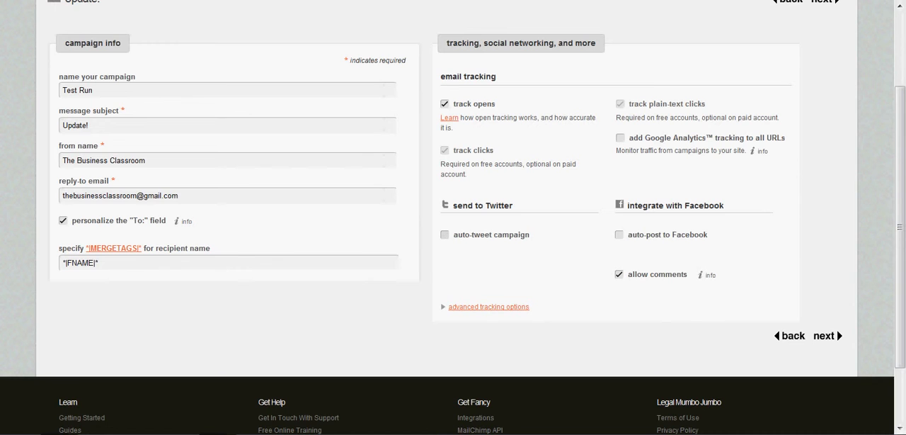
pyautogui.scroll(1, 453, 213)
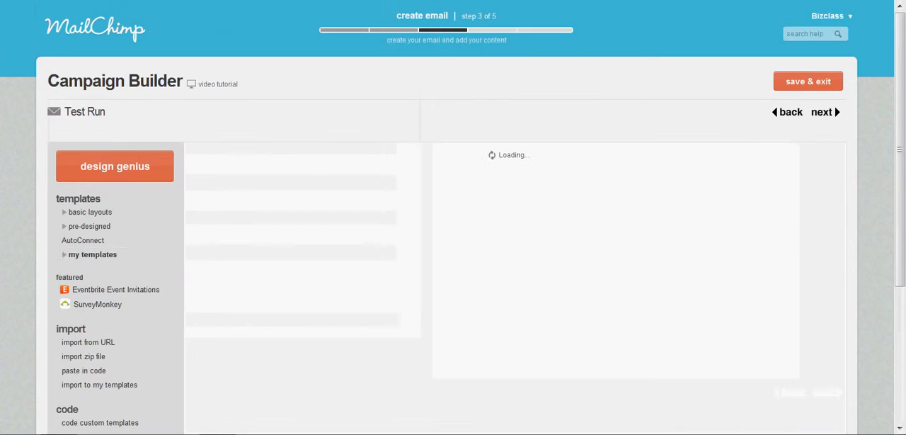
# - Browse the pre-designed template categories and show the real estate templates
pyautogui.moveTo(287, 211)
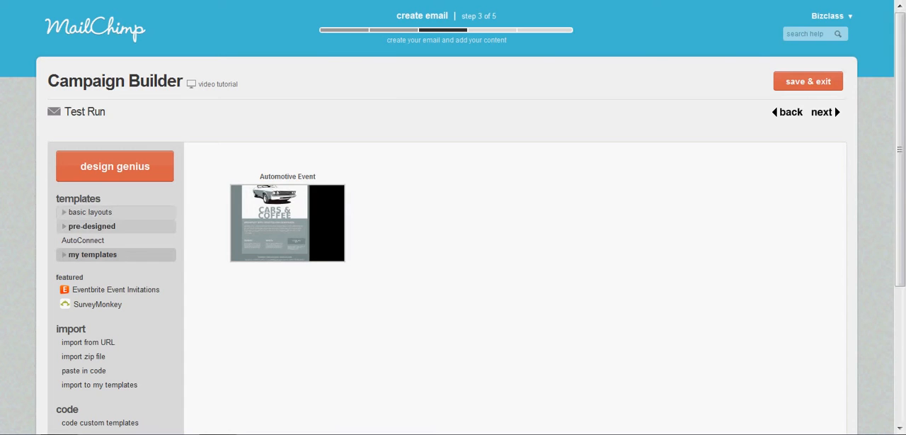
pyautogui.click(91, 226)
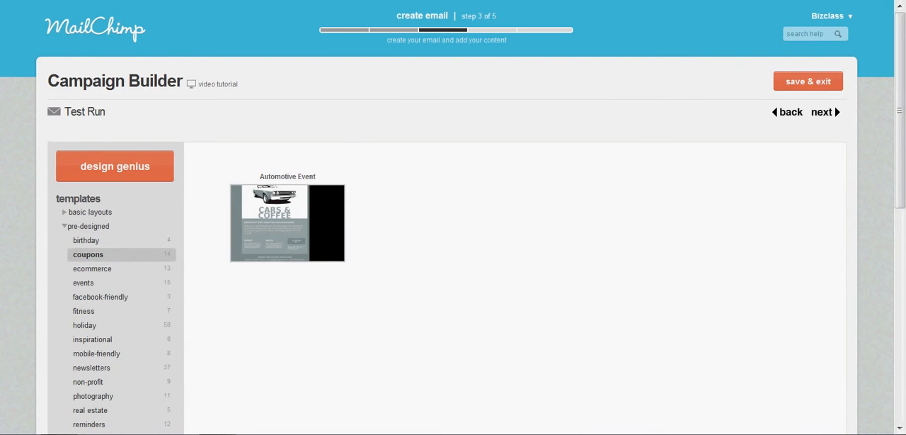
pyautogui.scroll(-3, 88, 240)
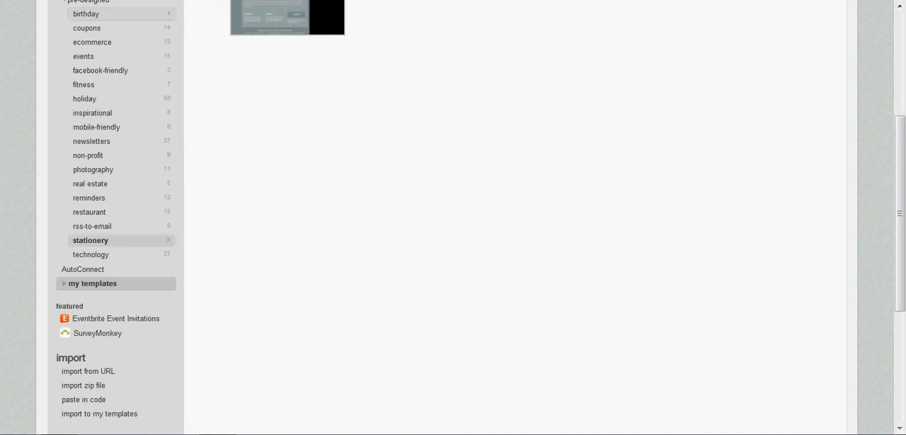
pyautogui.scroll(3, 90, 240)
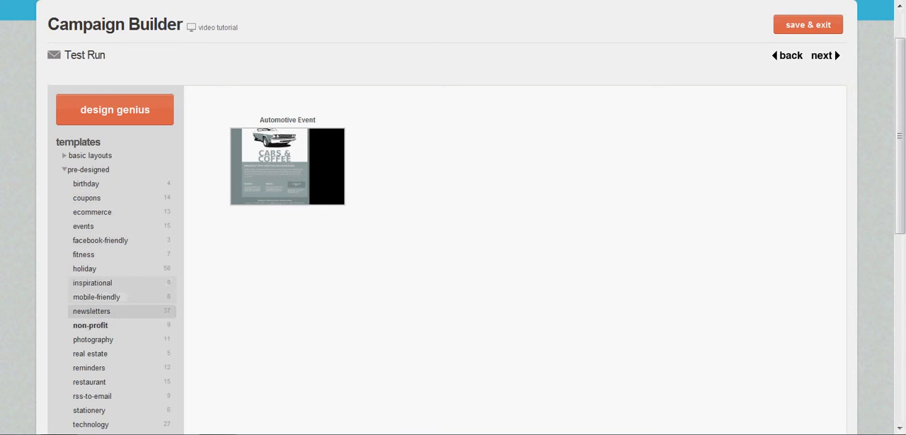
pyautogui.click(92, 354)
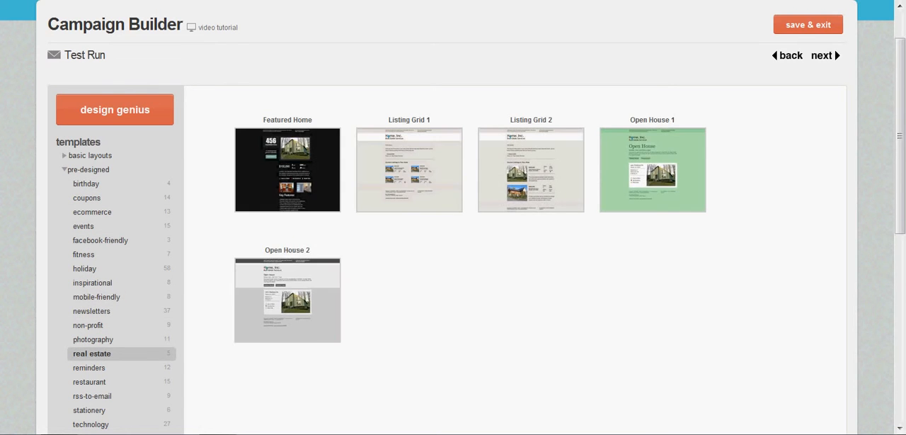
# - Preview the Featured Home template in full, from its heading to the footer, and close the preview
pyautogui.moveTo(287, 174)
pyautogui.click(258, 221)
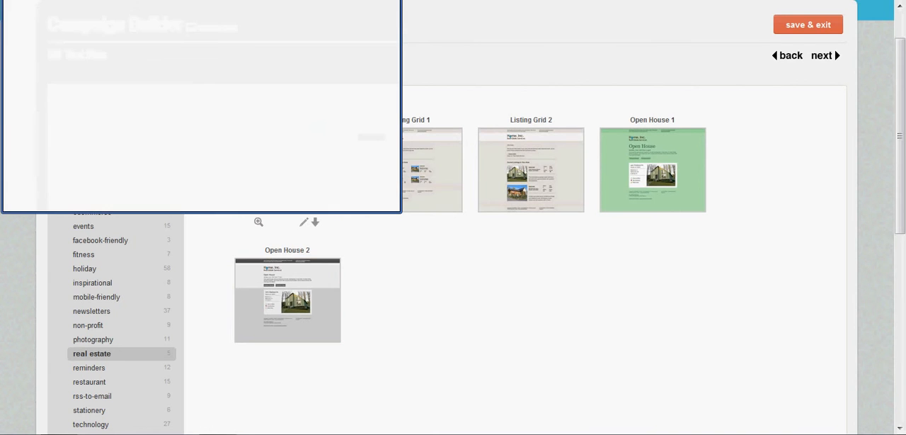
pyautogui.hotkey('alt', 'F4')
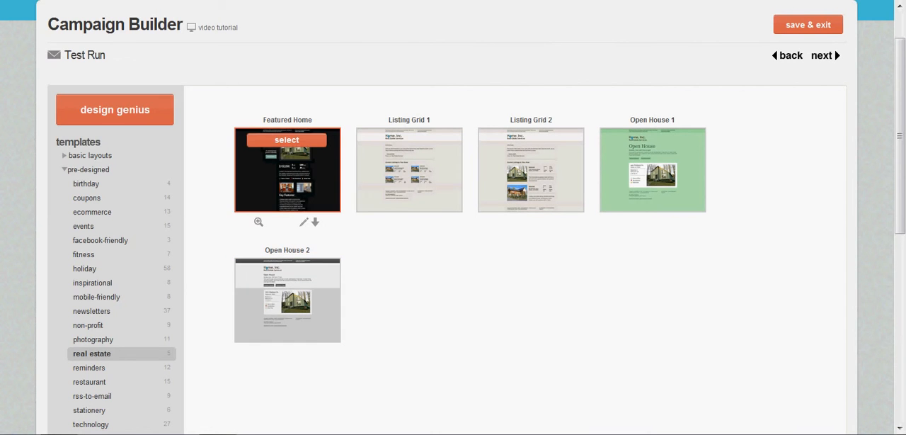
pyautogui.click(258, 222)
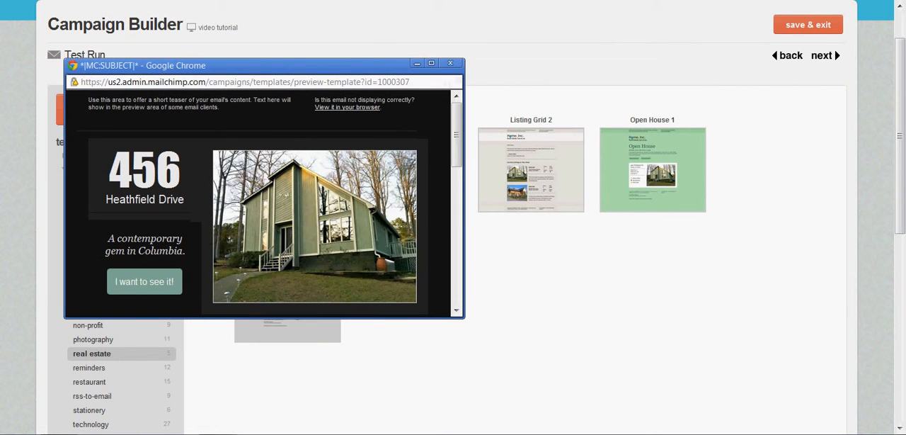
pyautogui.scroll(-6, 265, 203)
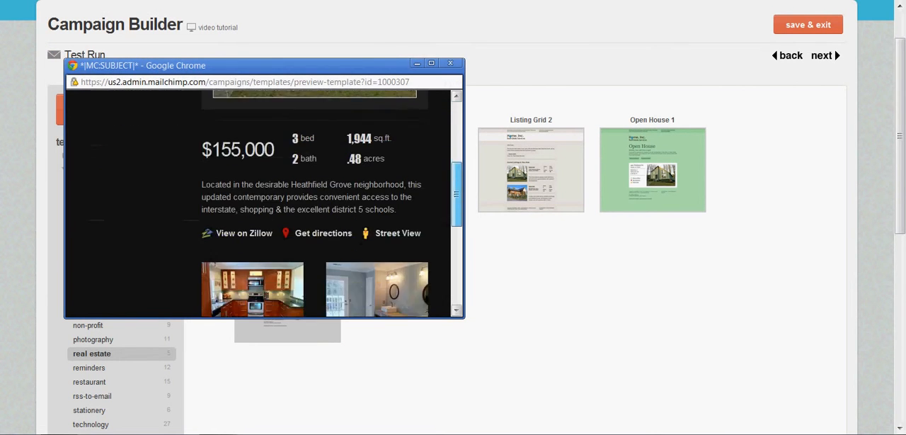
pyautogui.scroll(-3, 264, 202)
pyautogui.scroll(3, 265, 203)
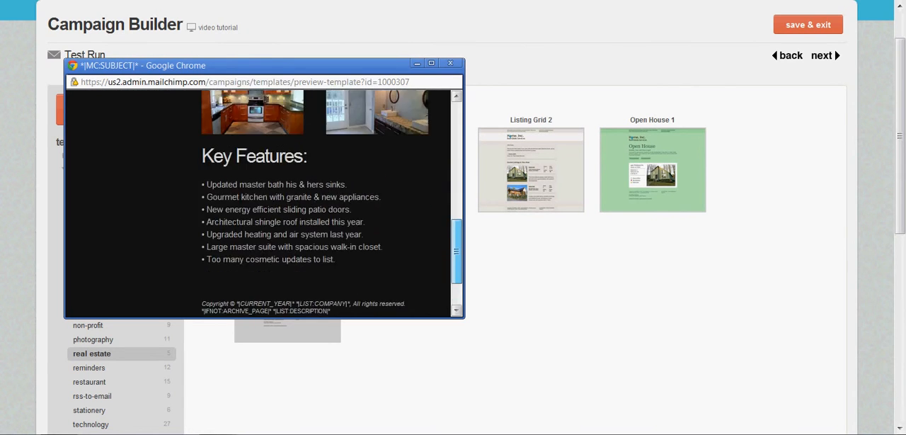
pyautogui.scroll(6, 265, 203)
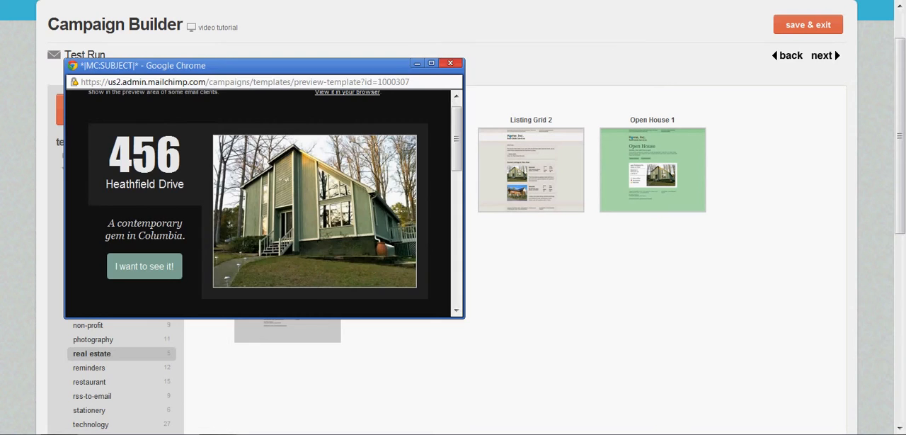
pyautogui.click(451, 64)
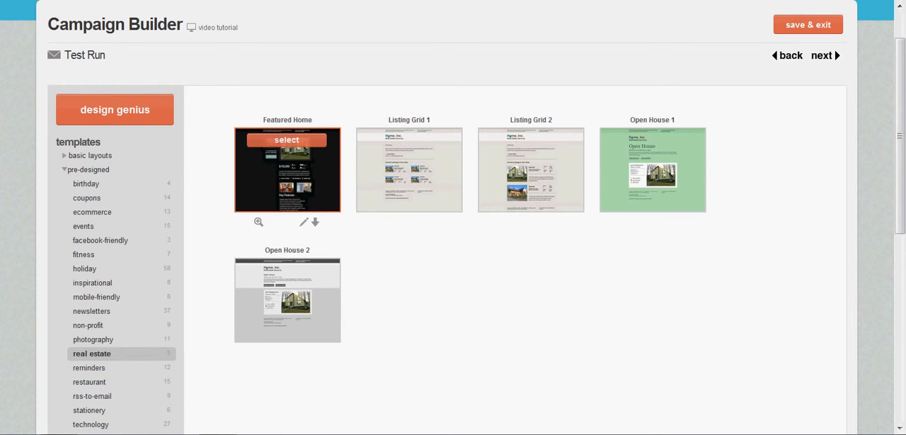
# - Select the Featured Home template for the campaign and look over its editable text and image areas
pyautogui.click(286, 139)
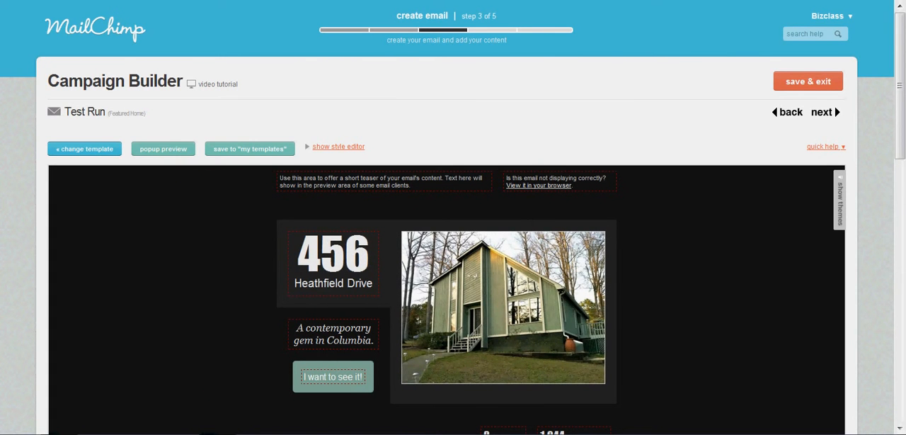
pyautogui.scroll(-4, 446, 284)
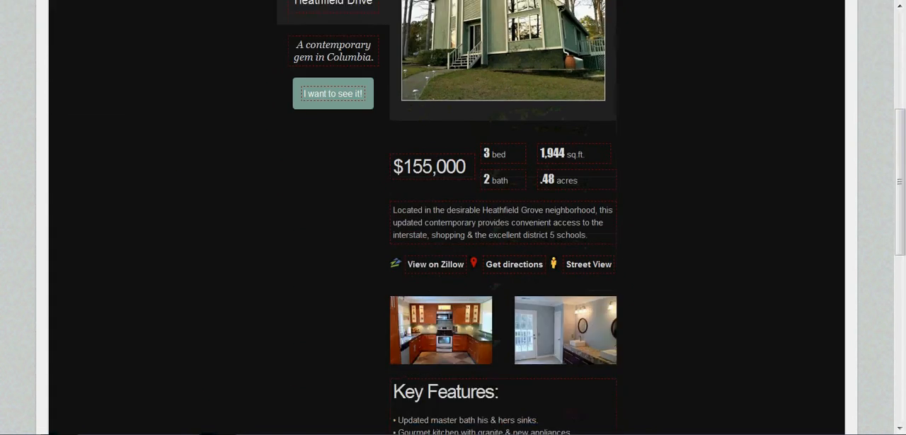
pyautogui.scroll(-2, 446, 283)
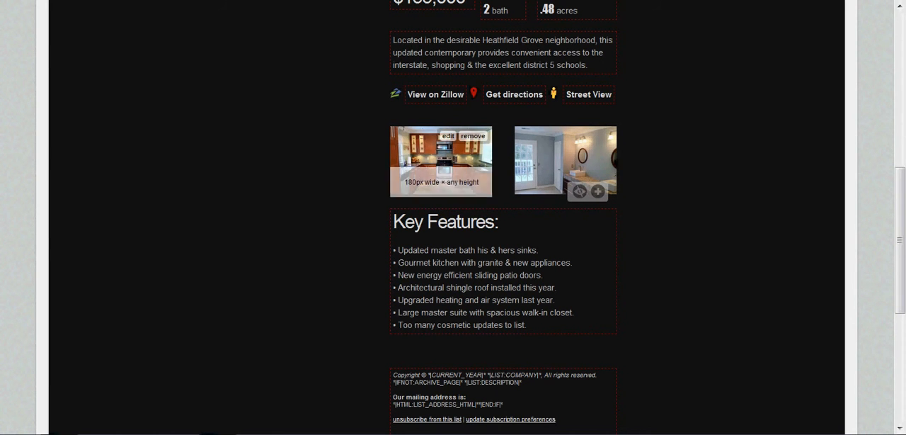
pyautogui.scroll(-3, 566, 177)
pyautogui.scroll(8, 453, 212)
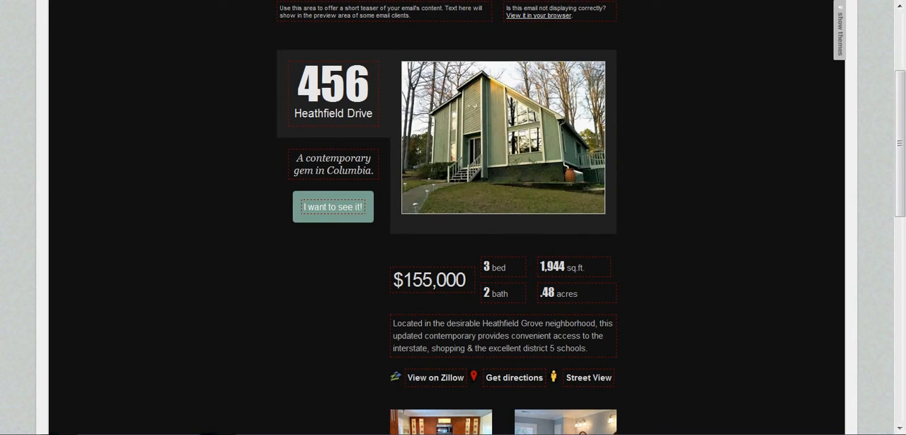
pyautogui.scroll(3, 453, 212)
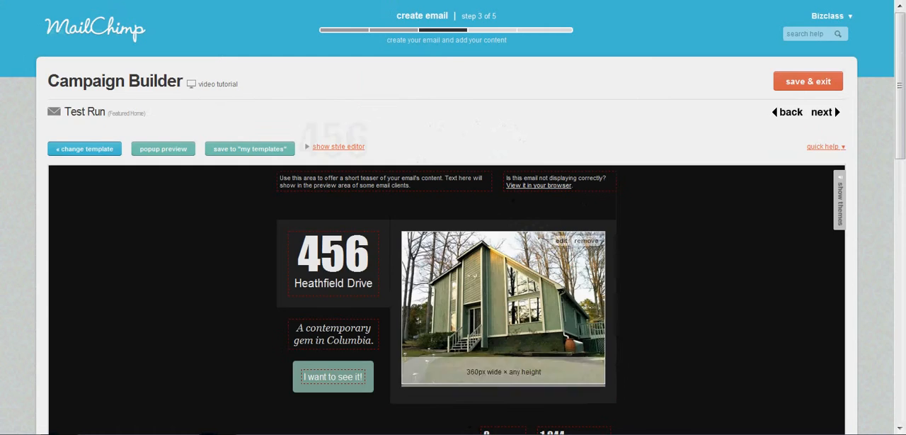
# - Look over the short teaser text area at the start of the email and continue to the plain-text version
pyautogui.moveTo(411, 185); pyautogui.dragTo(279, 177)
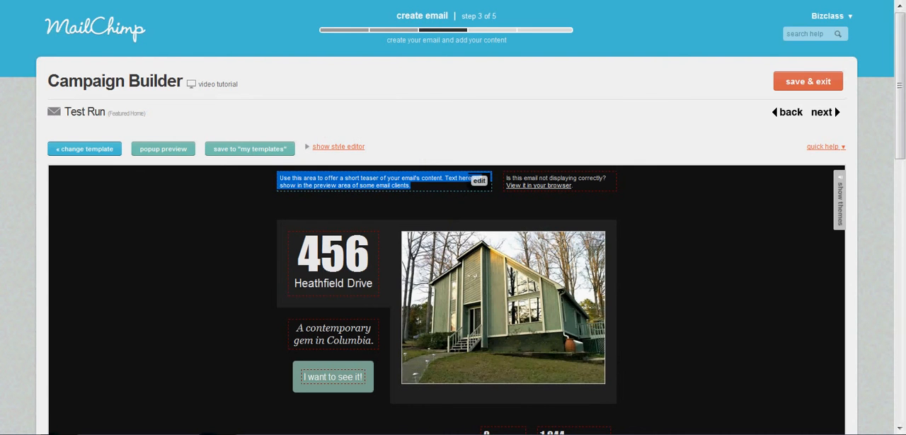
pyautogui.click(665, 284)
pyautogui.moveTo(453, 182)
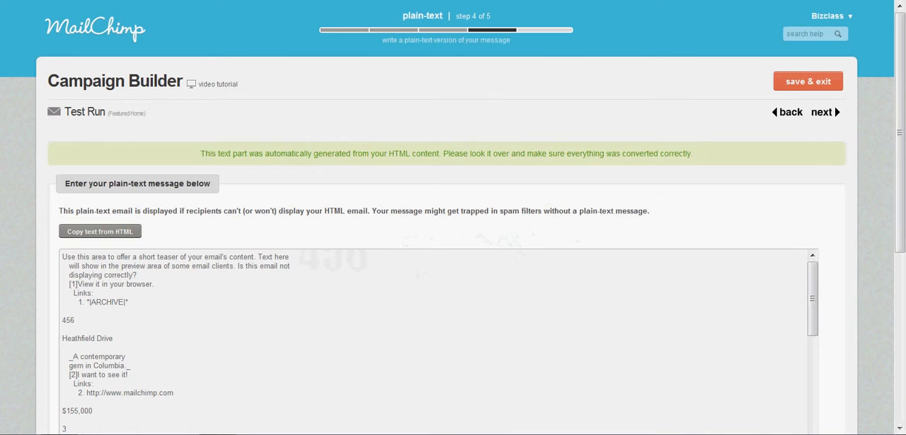
# - Check the generated plain-text message from the teaser and property details down to the unsubscribe links
pyautogui.scroll(-5, 439, 340)
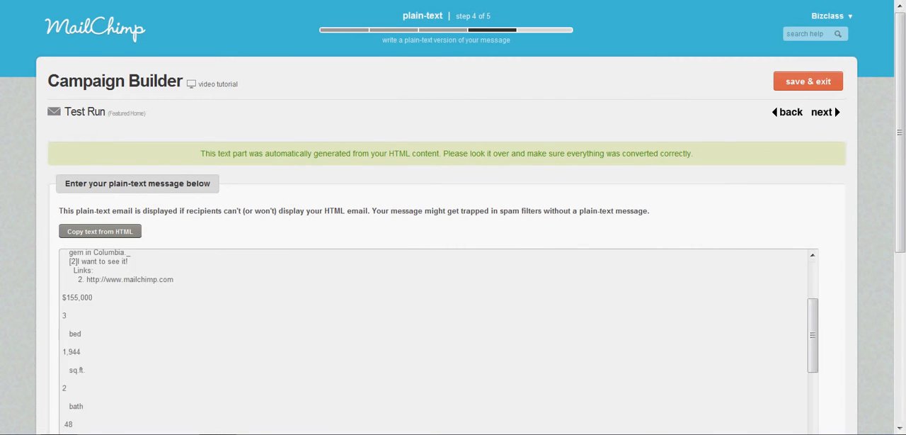
pyautogui.scroll(5, 439, 340)
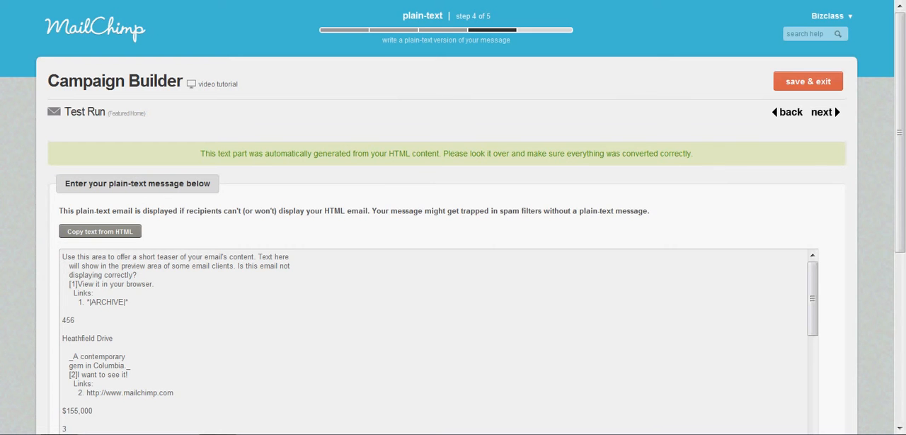
pyautogui.scroll(-3, 453, 213)
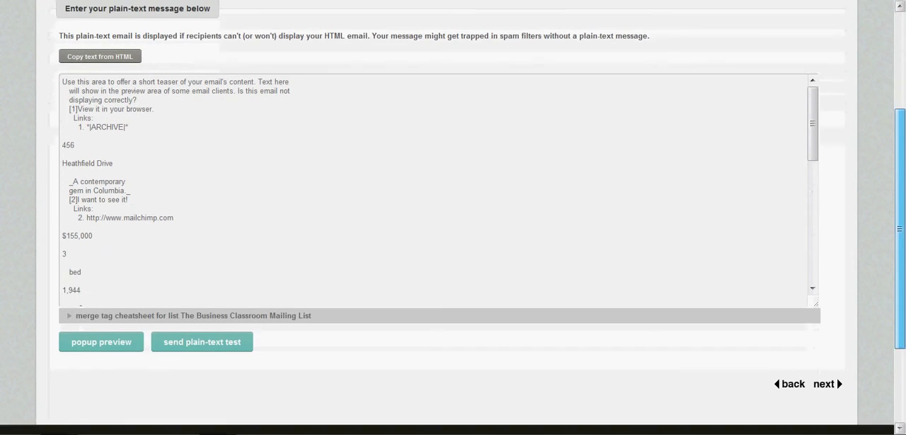
pyautogui.scroll(-5, 435, 182)
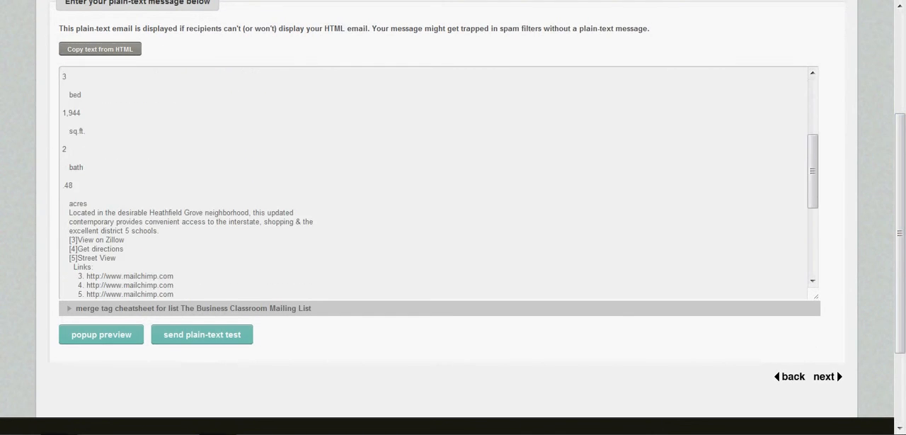
pyautogui.scroll(-5, 439, 182)
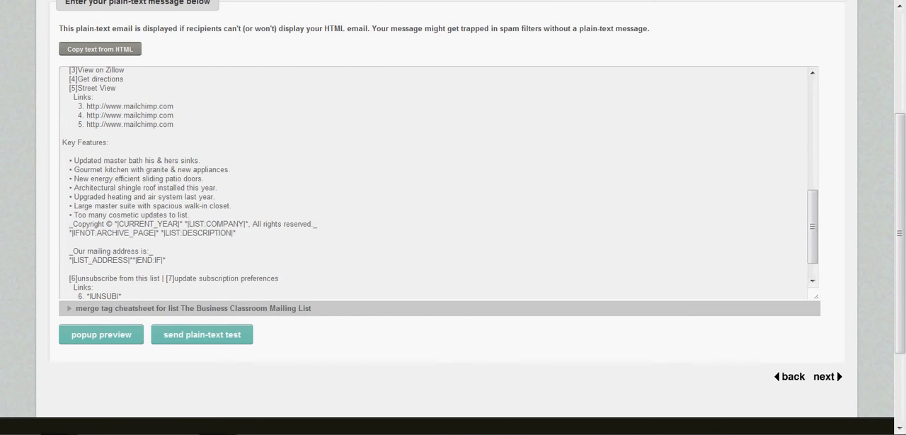
pyautogui.scroll(5, 439, 182)
pyautogui.scroll(3, 435, 183)
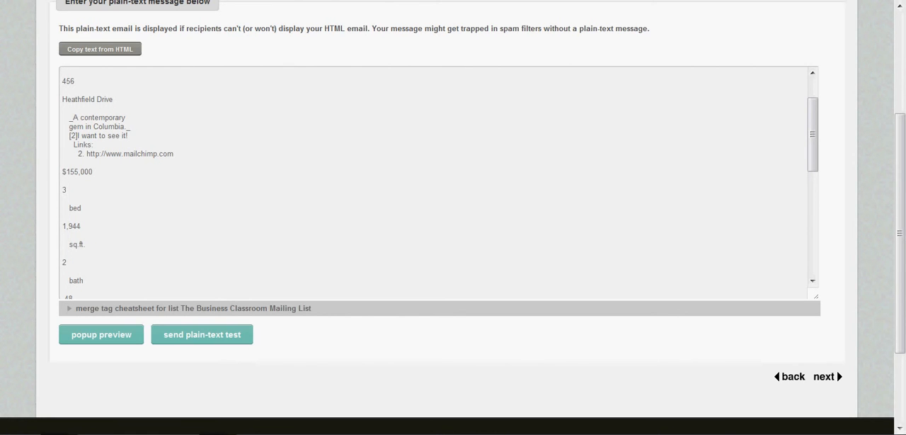
pyautogui.scroll(3, 435, 183)
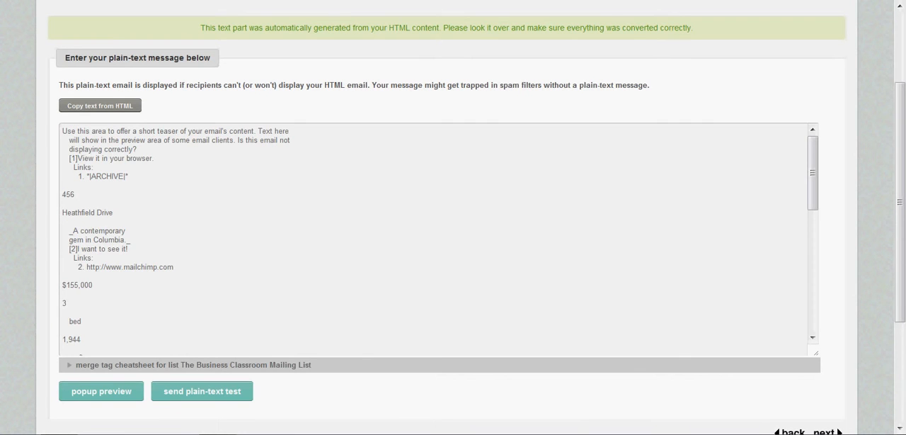
pyautogui.scroll(-3, 435, 239)
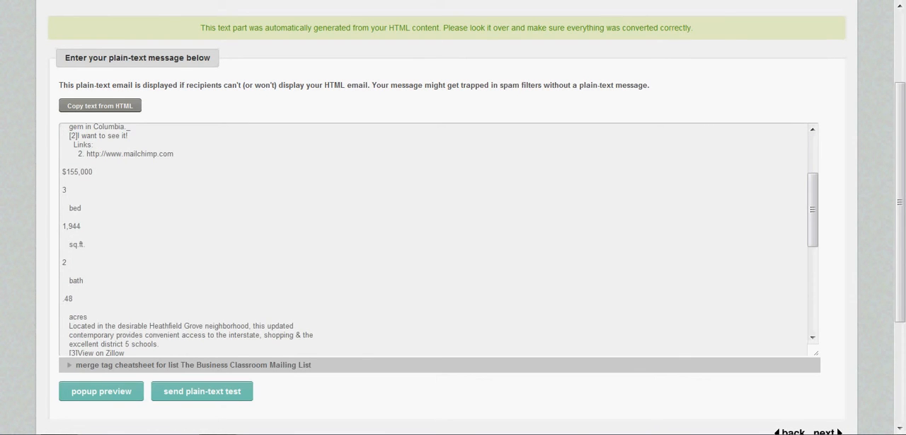
pyautogui.moveTo(96, 181); pyautogui.dragTo(83, 298)
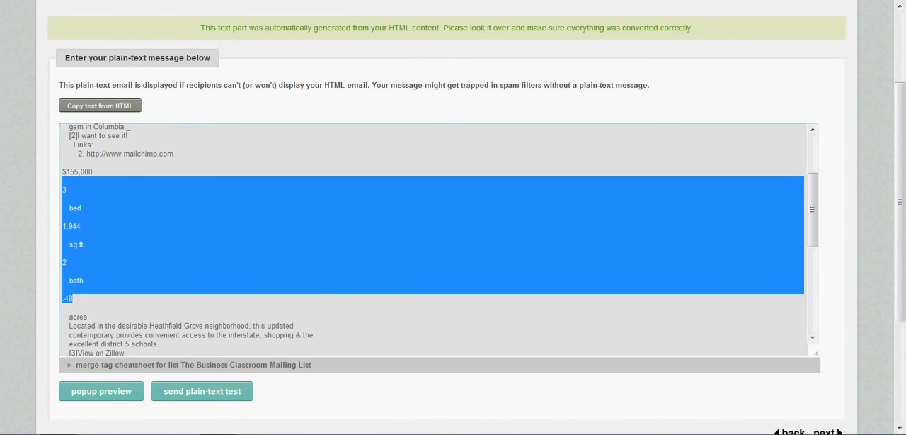
pyautogui.click(84, 280)
pyautogui.scroll(2, 436, 240)
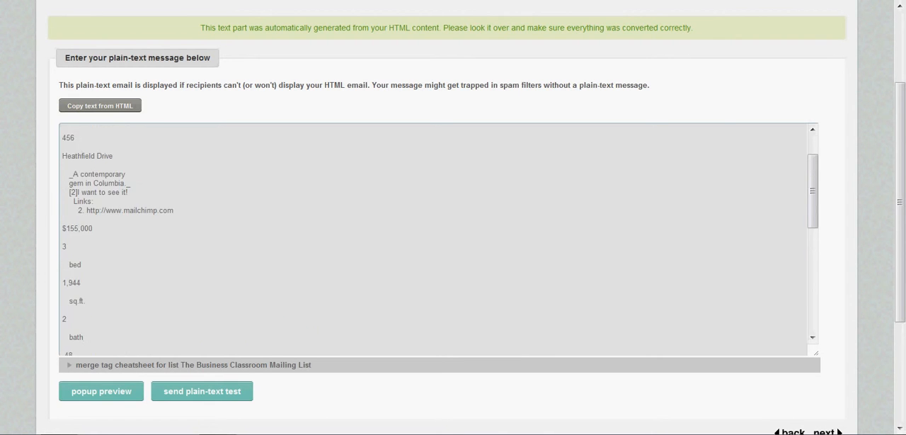
pyautogui.scroll(4, 436, 239)
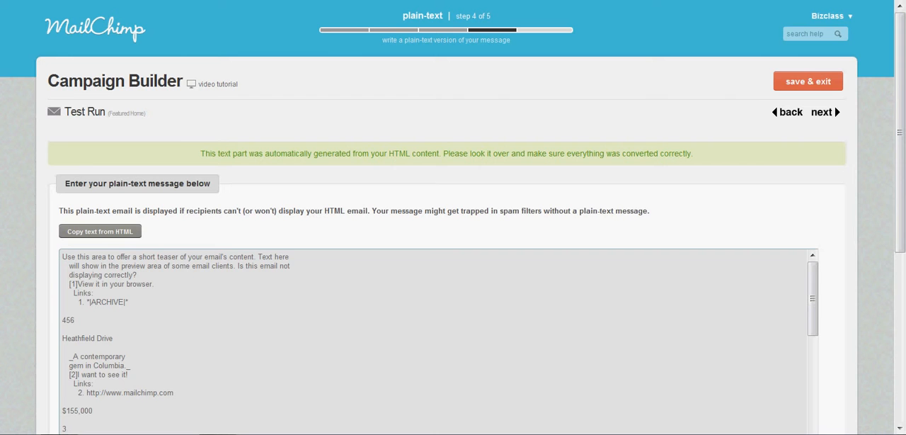
# - Continue to the confirmation stage and review the campaign's list, subject, replies, tracking, email and delivery-testing details
pyautogui.click(826, 112)
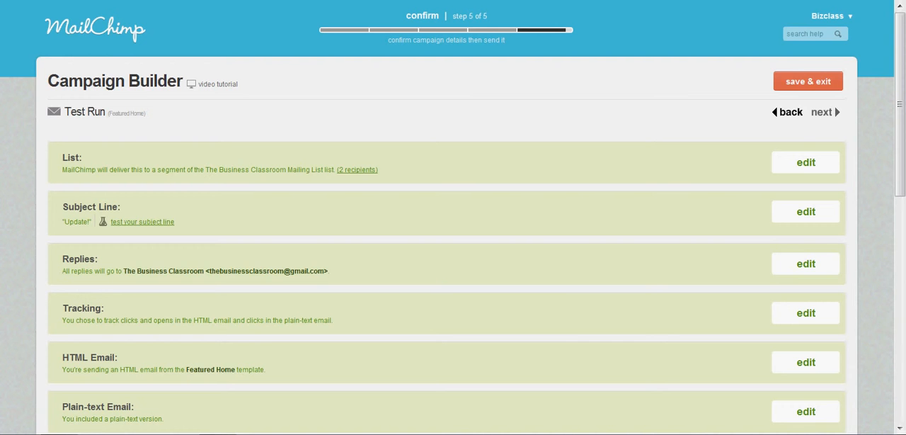
pyautogui.scroll(-3, 453, 283)
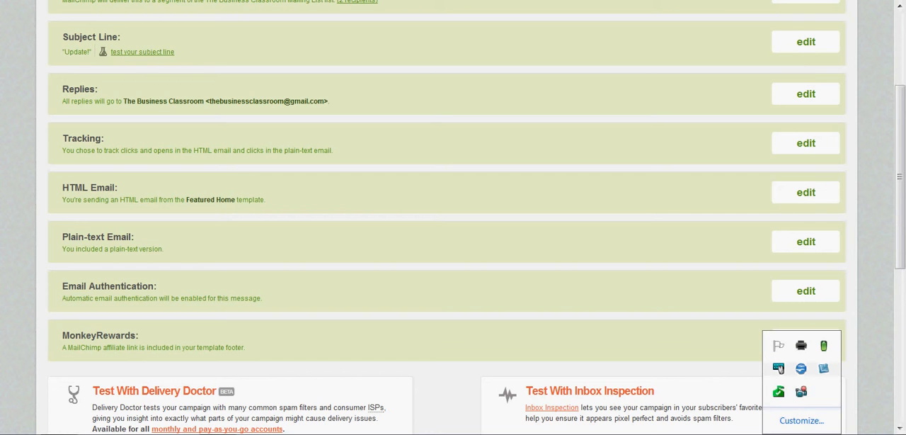
pyautogui.scroll(-3, 453, 217)
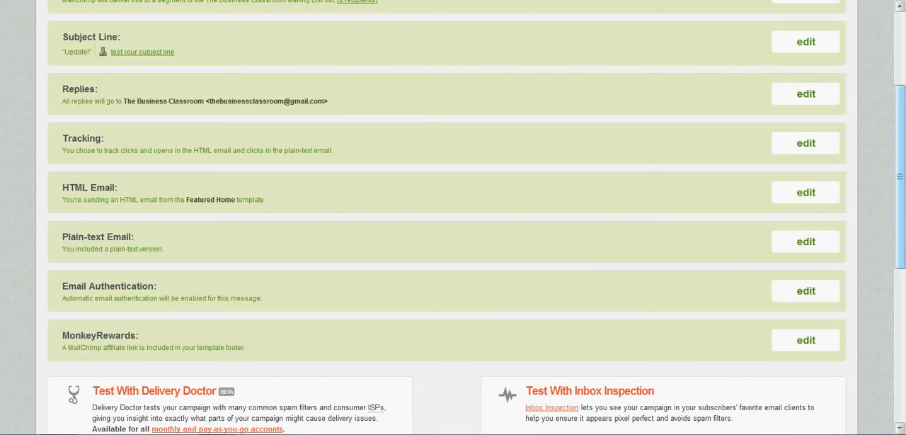
pyautogui.scroll(-3, 453, 217)
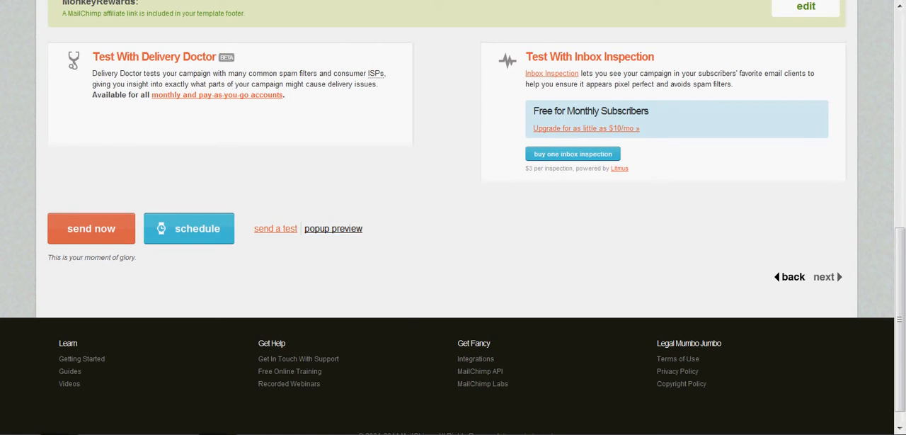
# - Preview the finished email from heading to footer, including its live merge info, and close the preview
pyautogui.click(333, 228)
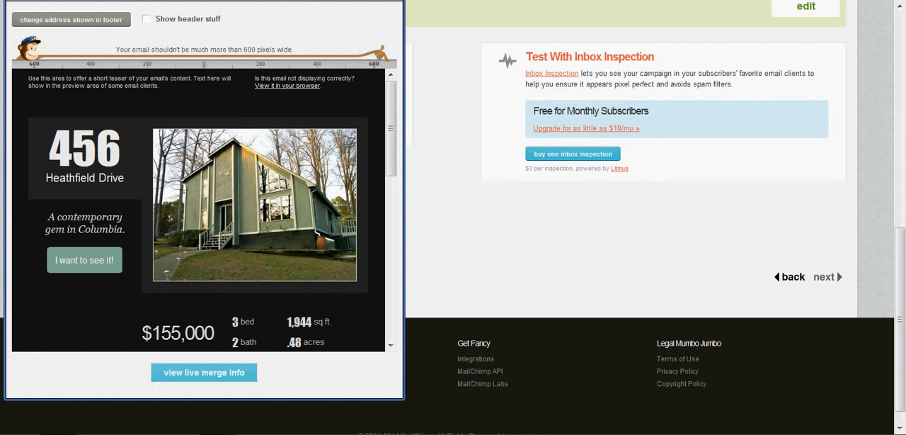
pyautogui.scroll(-10, 198, 212)
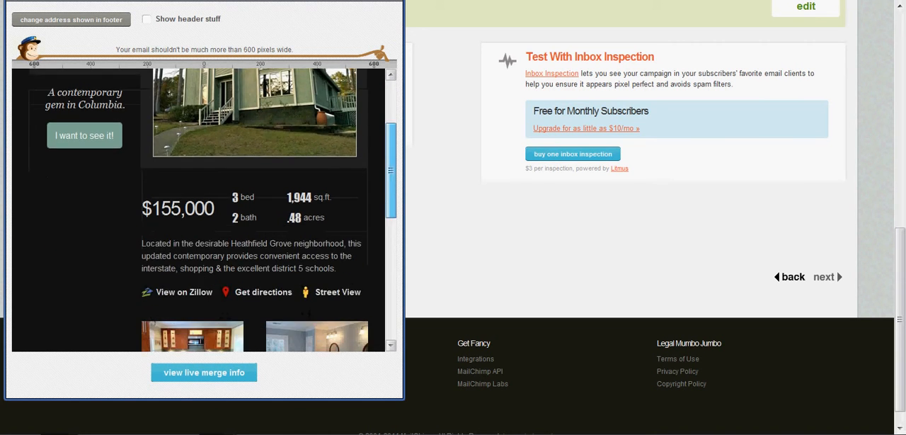
pyautogui.scroll(10, 198, 213)
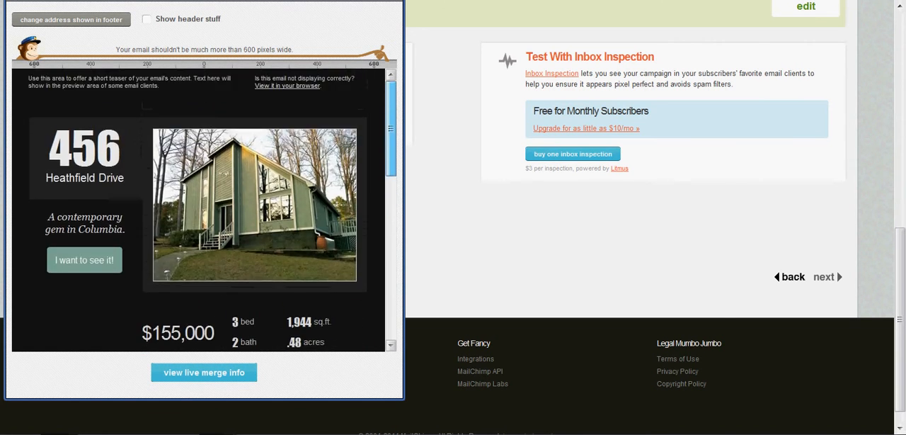
pyautogui.click(204, 373)
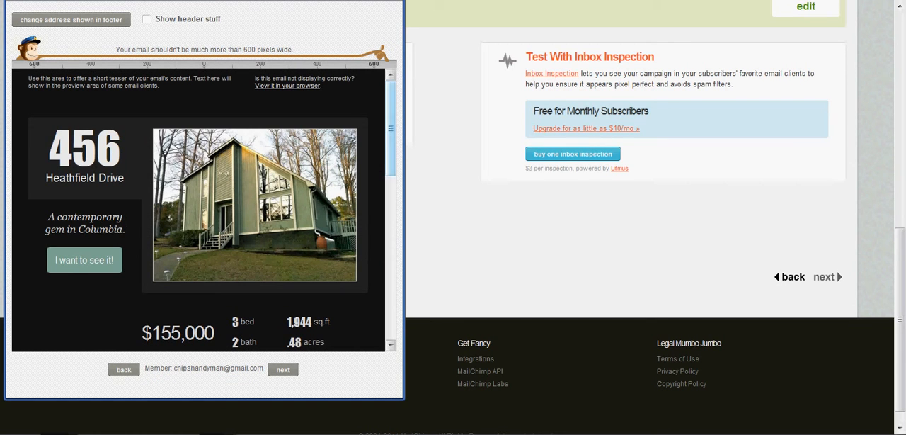
pyautogui.scroll(-10, 198, 210)
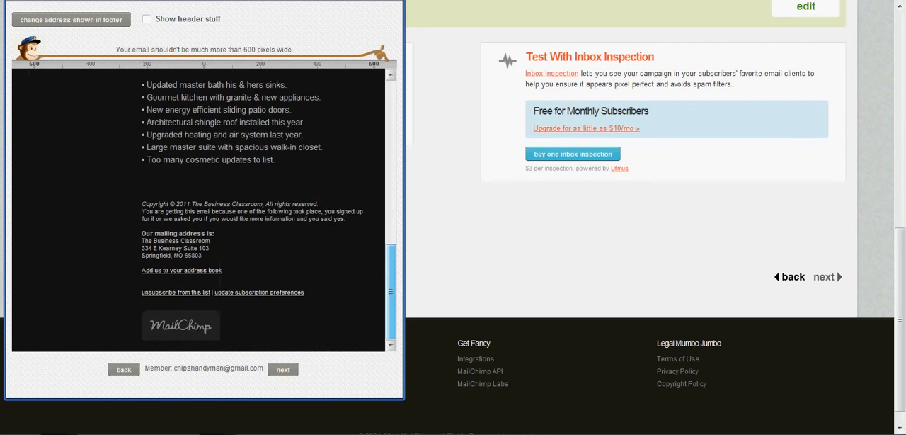
pyautogui.scroll(10, 198, 209)
pyautogui.scroll(2, 198, 210)
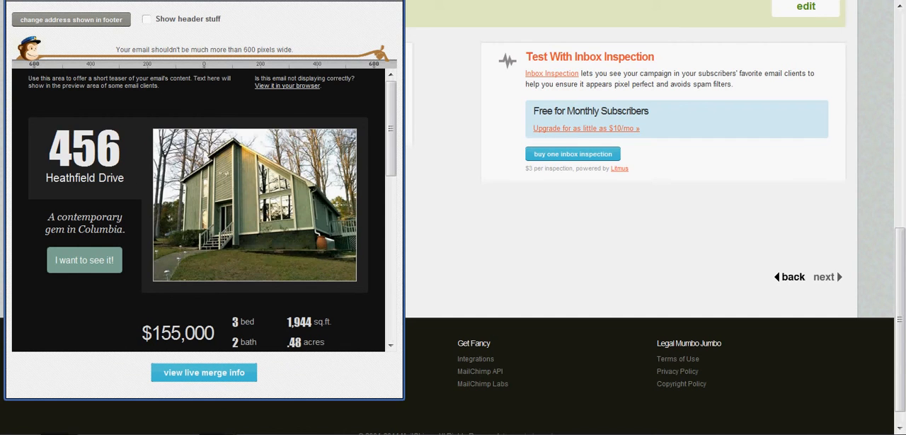
pyautogui.hotkey('ctrl', 'w')
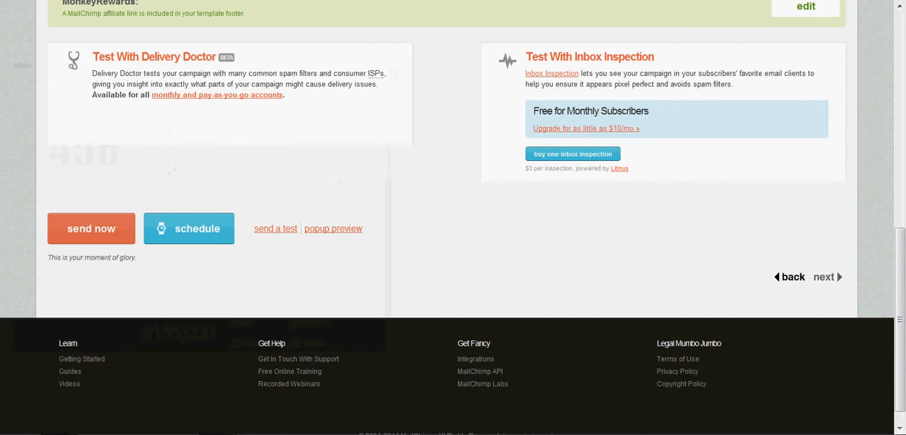
# - Open the form for sending a quick test email and cancel it without sending
pyautogui.click(275, 228)
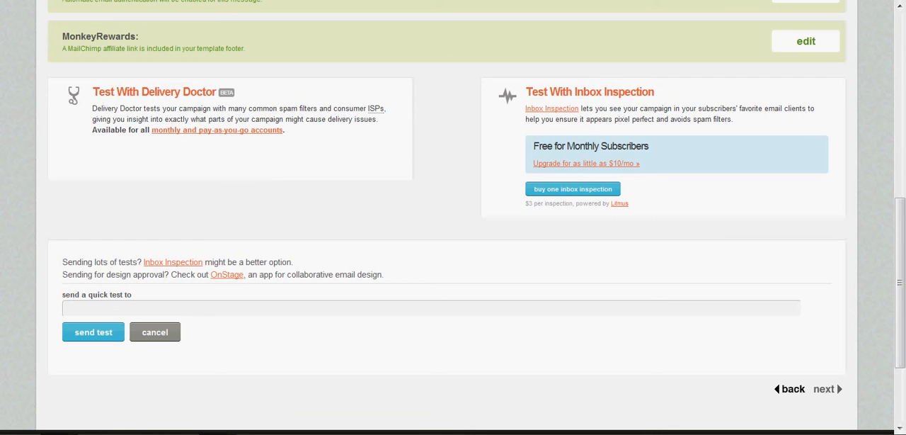
pyautogui.click(155, 332)
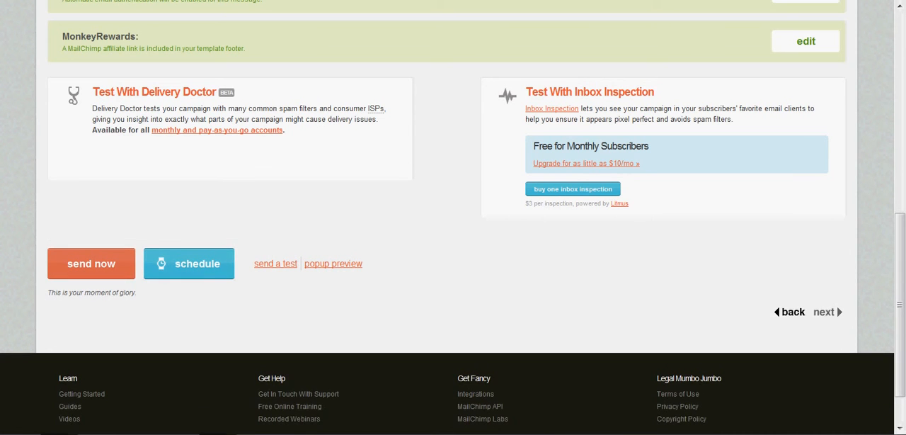
# - Open the campaign's scheduling options and set delivery to 12/24/2011 at 1:00 AM
pyautogui.click(189, 263)
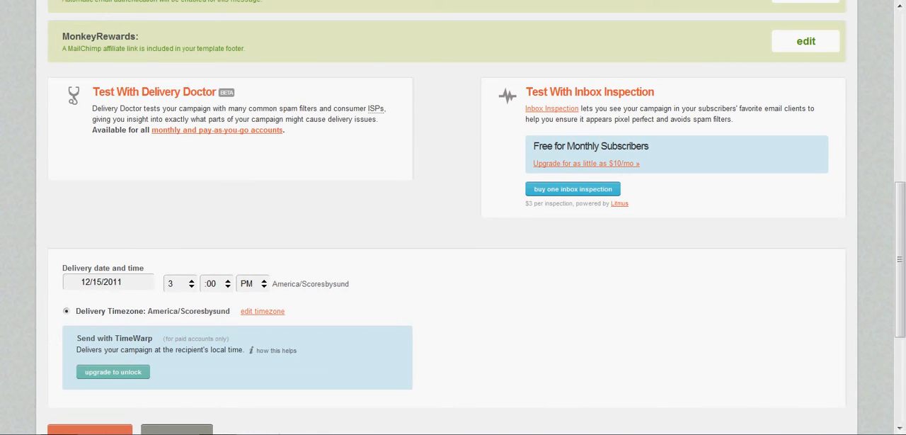
pyautogui.scroll(-3, 453, 212)
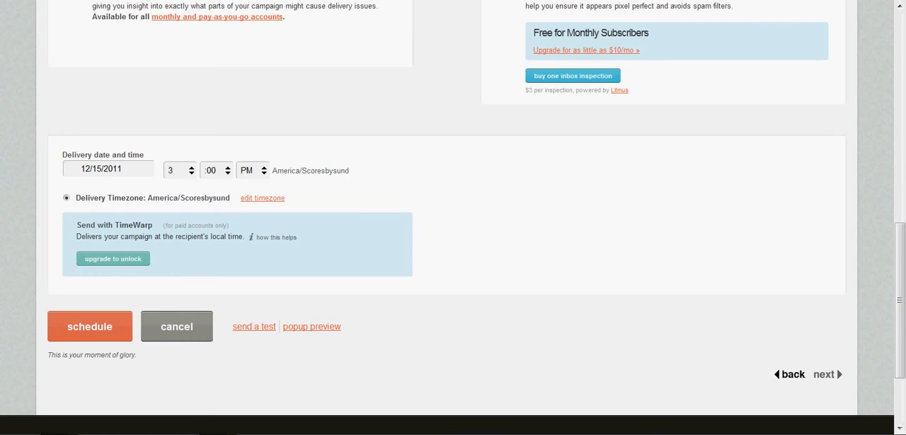
pyautogui.click(123, 169)
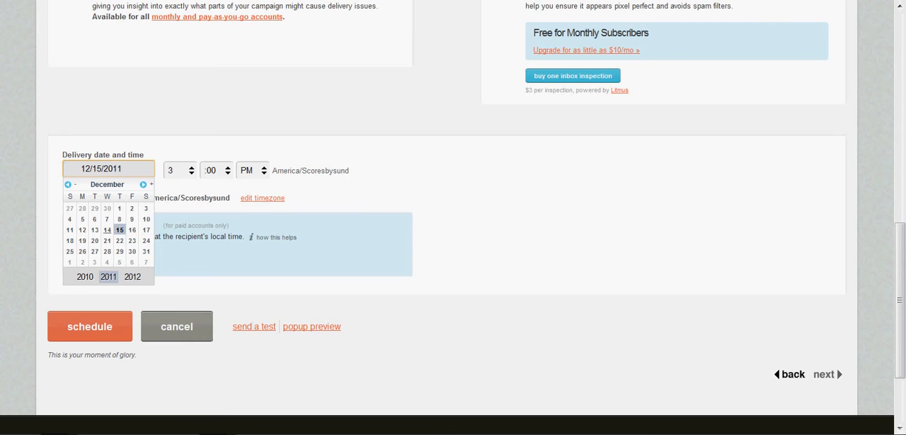
pyautogui.click(147, 240)
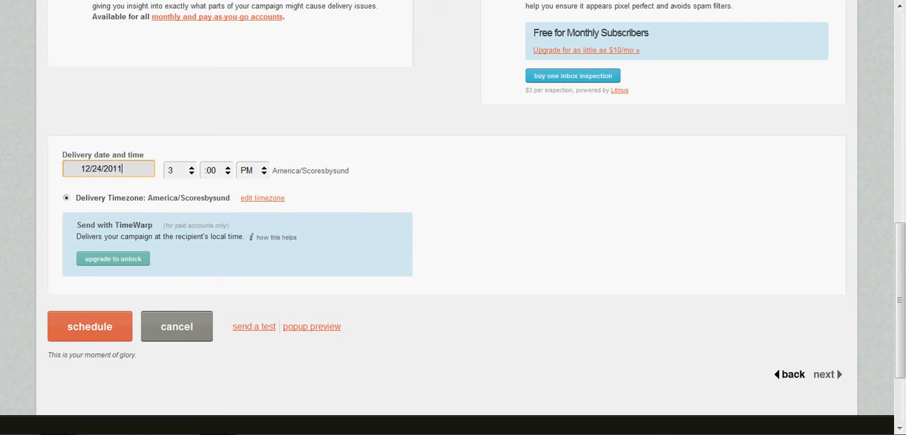
pyautogui.click(180, 170)
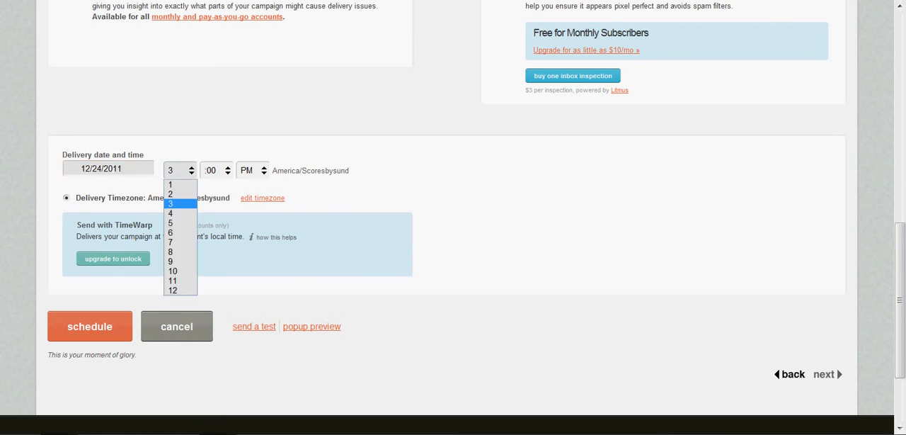
pyautogui.click(181, 183)
pyautogui.click(253, 170)
pyautogui.click(249, 184)
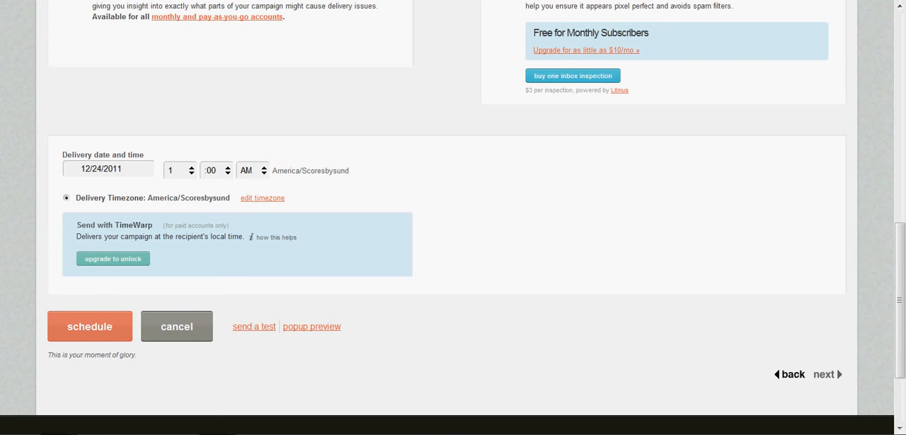
# - Save the Test Run campaign as a draft and exit to the campaigns list
pyautogui.scroll(8, 453, 218)
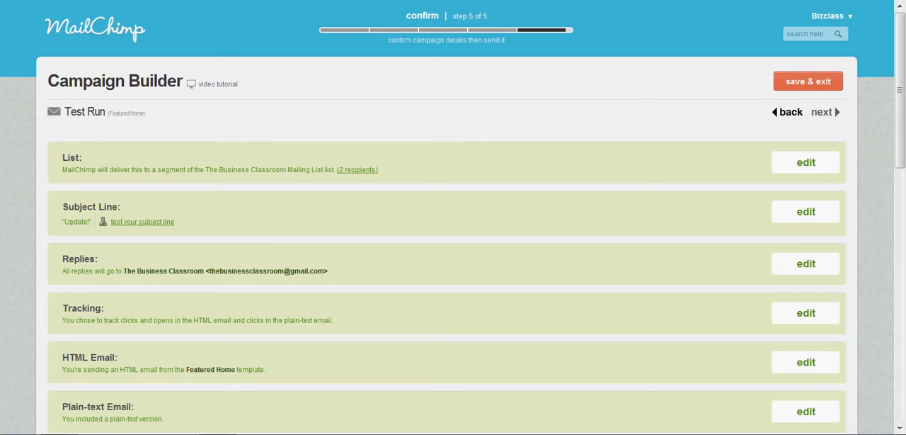
pyautogui.moveTo(831, 16)
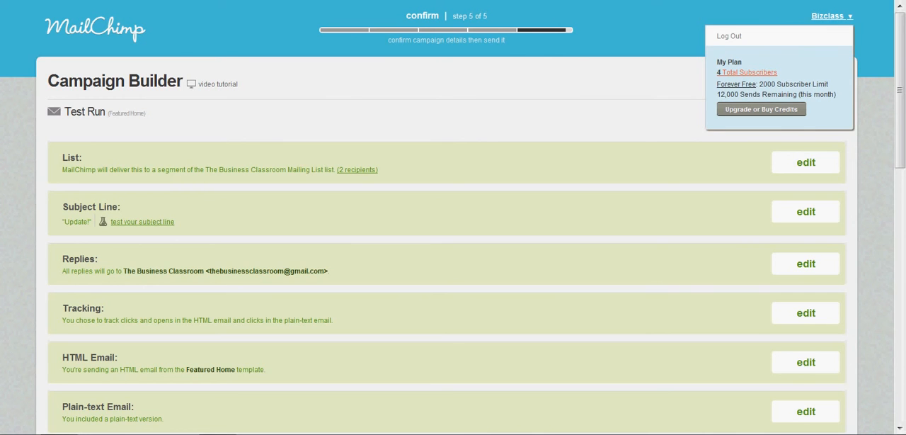
pyautogui.click(808, 81)
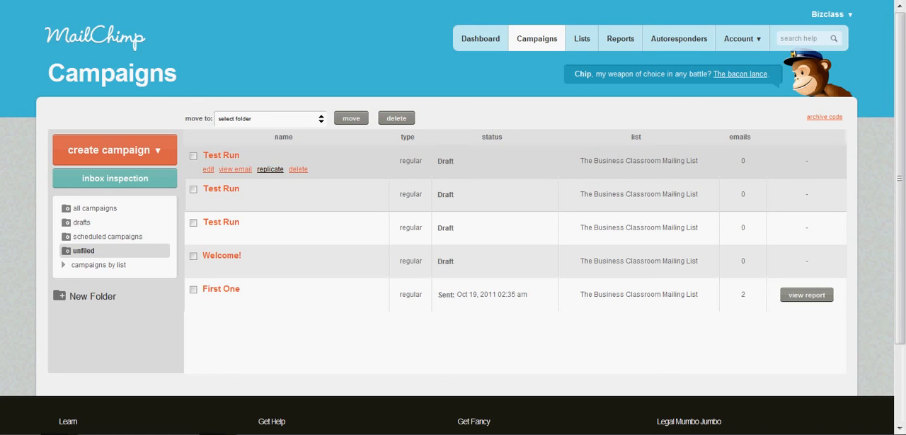
# - Replicate the first Test Run draft in the list, review the copy's confirmation details, and save and exit
pyautogui.click(270, 169)
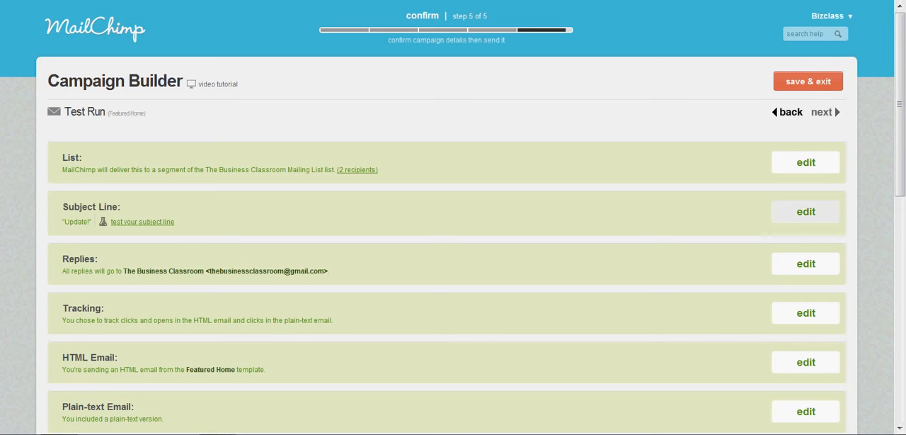
pyautogui.scroll(-3, 453, 217)
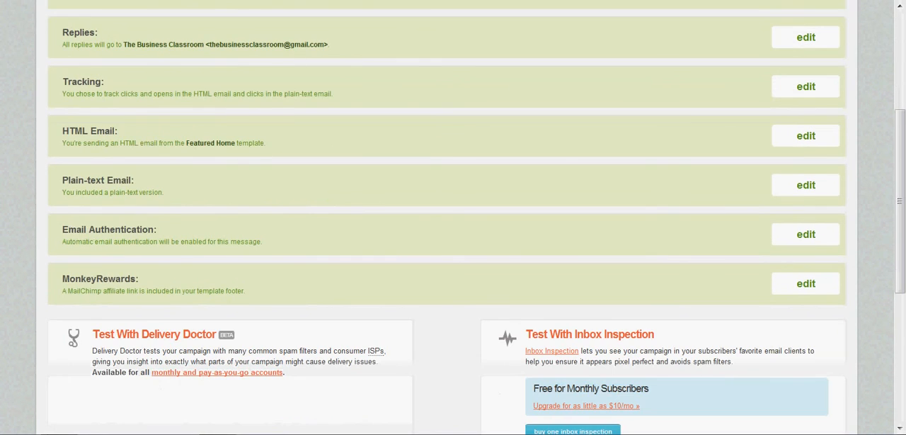
pyautogui.scroll(3, 453, 218)
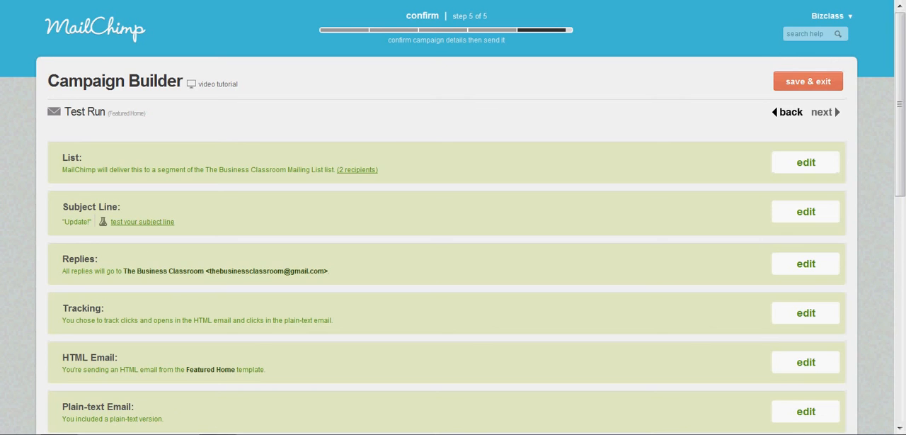
pyautogui.click(808, 81)
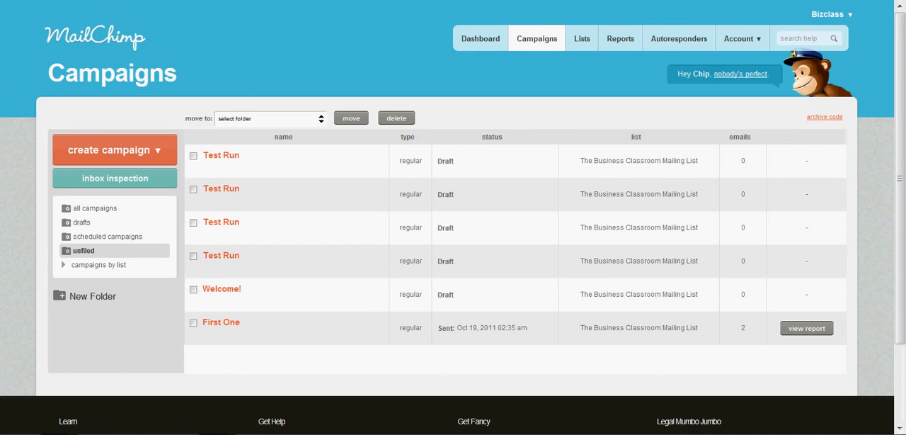